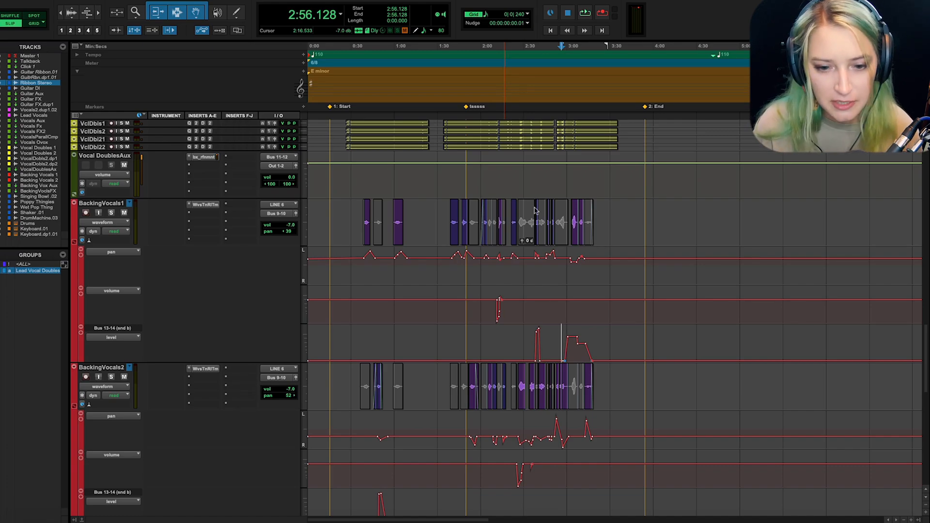
Look over the backing vocal tracks with their pan, volume and Bus 13-14 send-level automation, including the Backing VocalsFX return
click(570, 214)
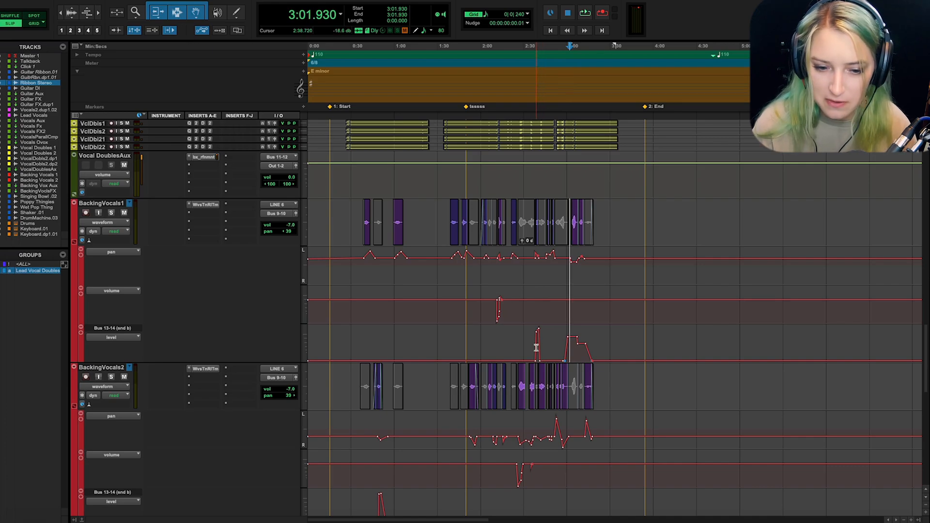
scroll(536, 347, down, 3)
scroll(536, 348, up, 2)
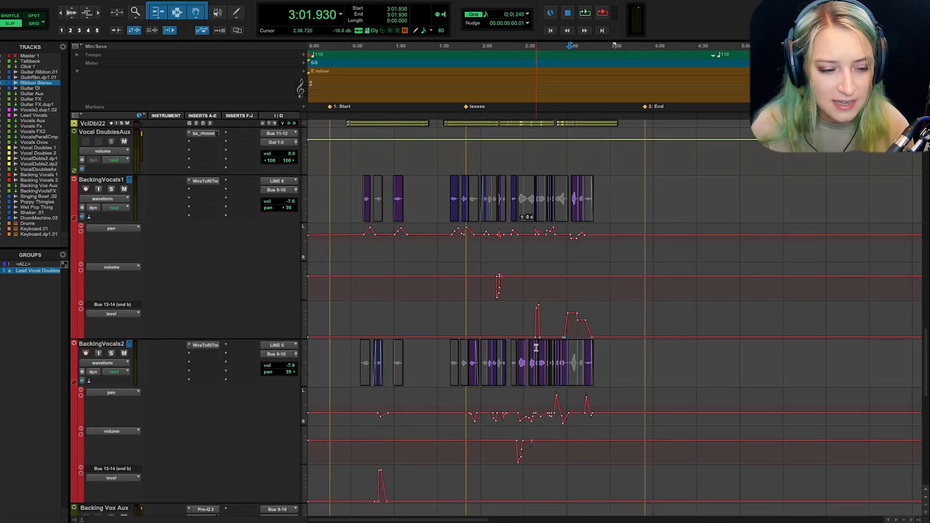
scroll(536, 348, down, 10)
scroll(536, 347, down, 9)
scroll(536, 347, up, 12)
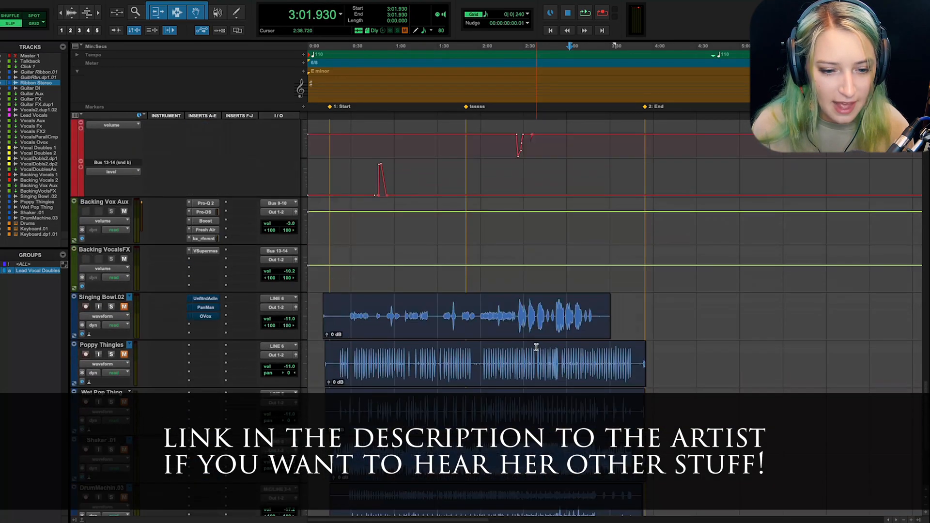
scroll(536, 347, up, 6)
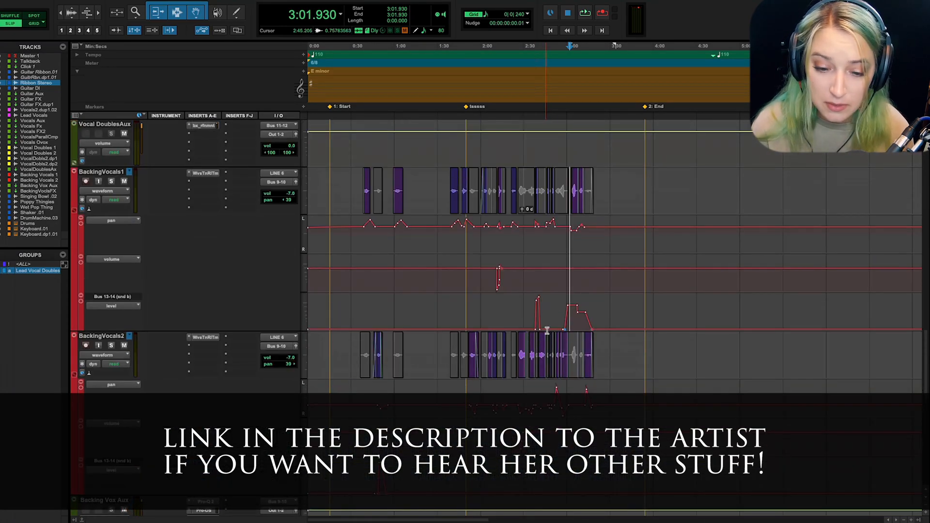
Select the BackingVocals1 clip from 3:02.954 to 3:08.416 together with its automation lanes
click(558, 312)
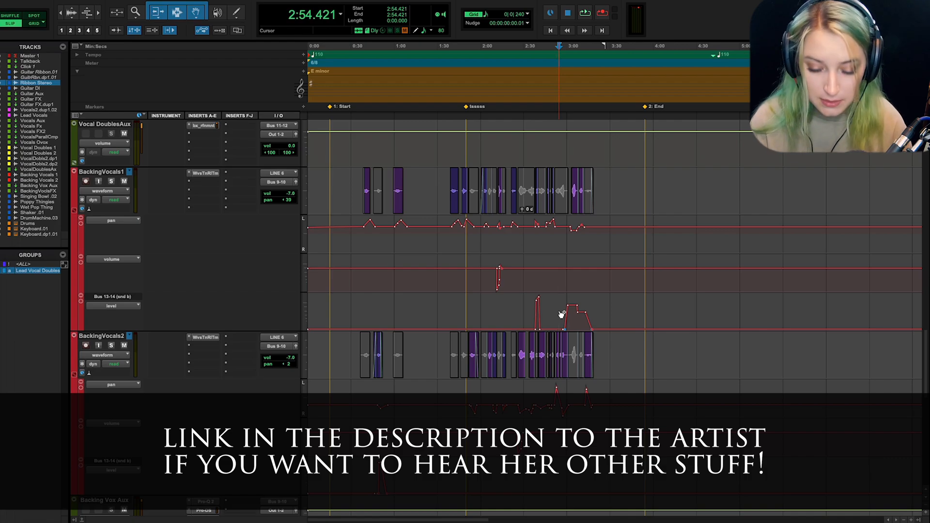
click(572, 183)
drag(572, 183, 579, 252)
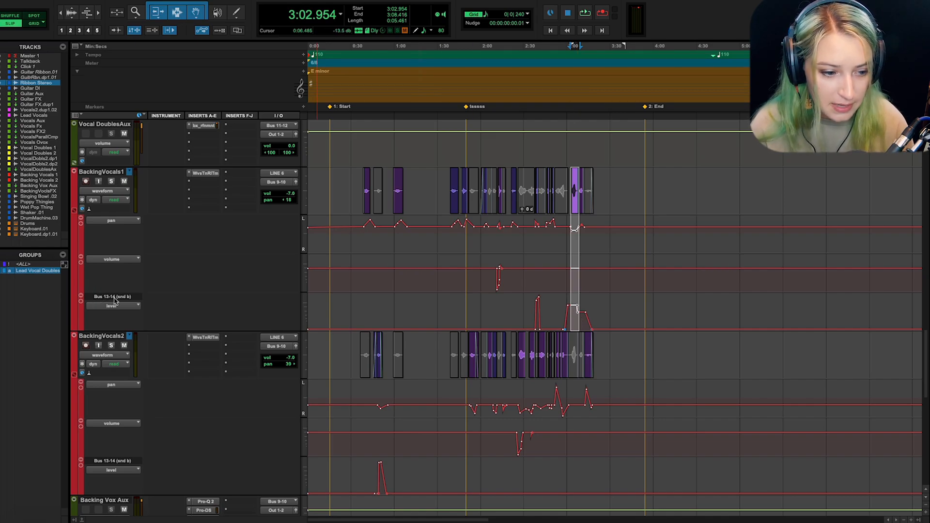
Inspect the ValhallaSupermassive plug-in on the Backing Vocals FX channel in the Mix window and select that channel
key(ctrl+equal)
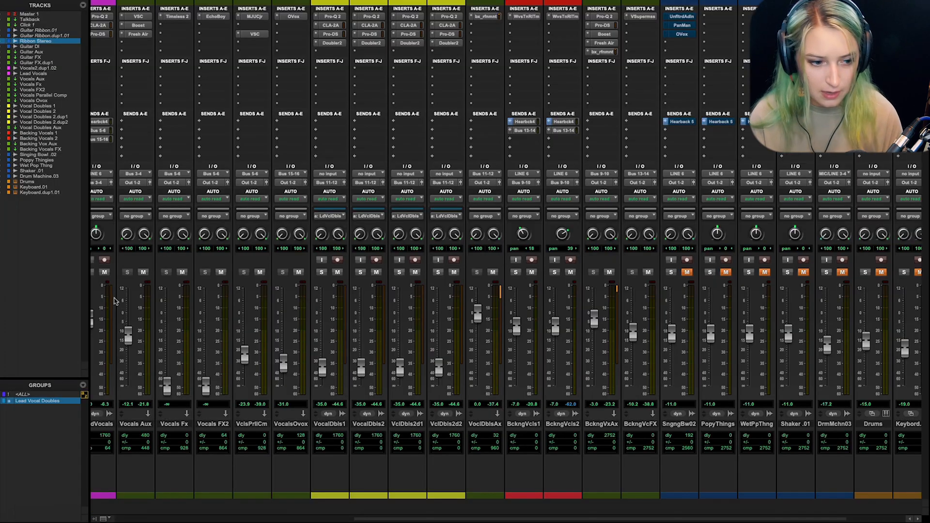
drag(363, 520, 426, 519)
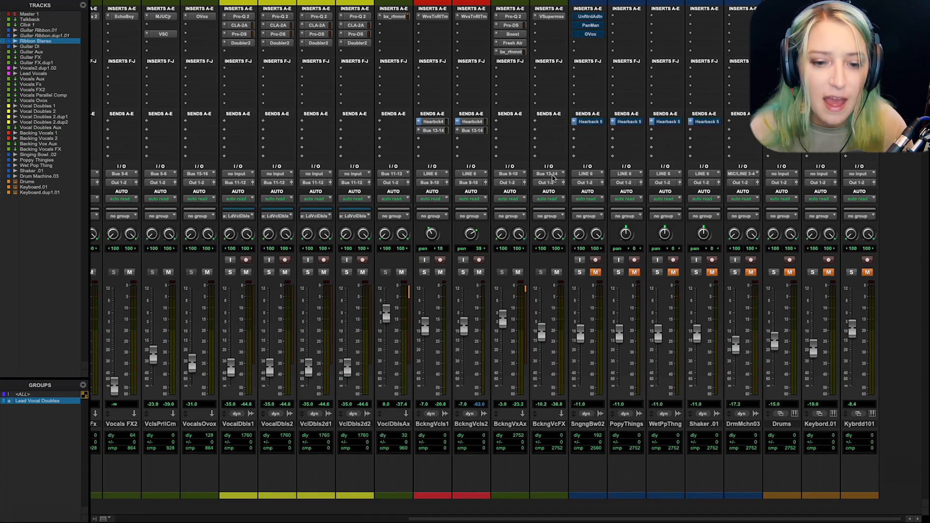
click(551, 17)
drag(579, 143, 469, 160)
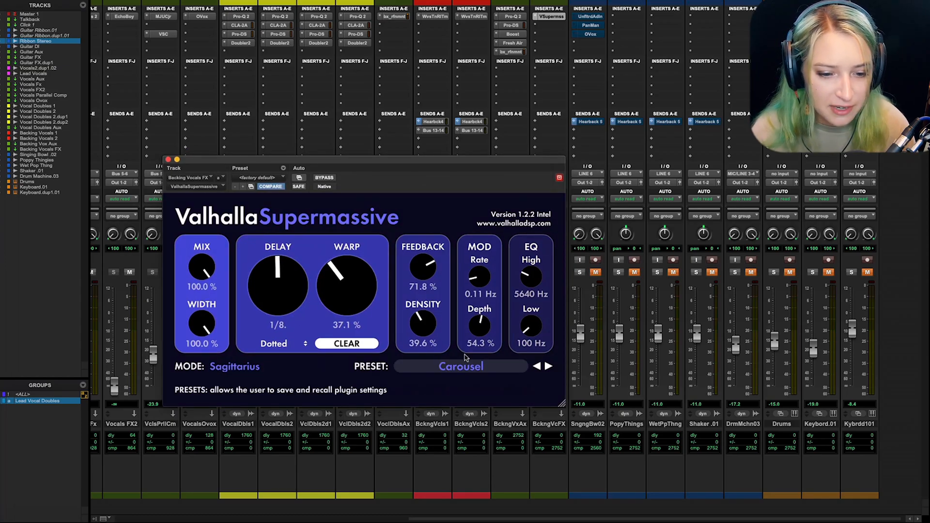
drag(444, 160, 388, 52)
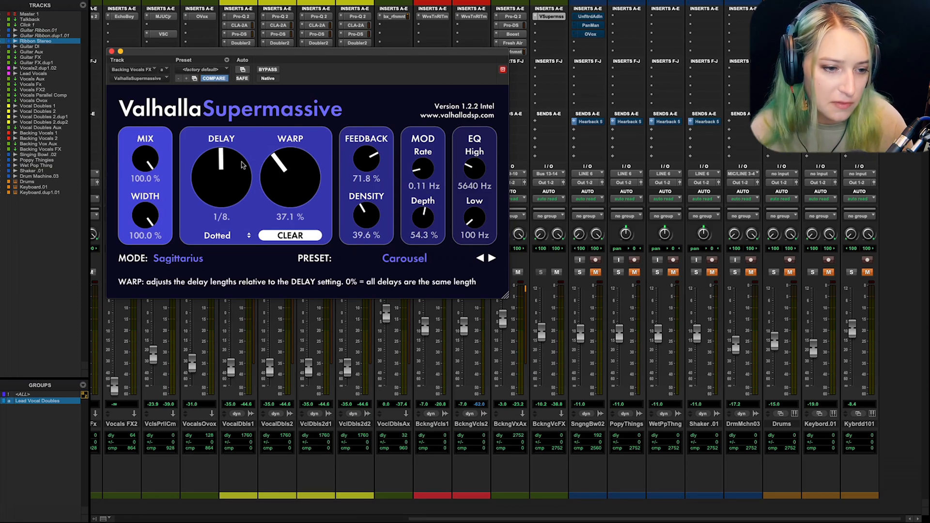
click(542, 424)
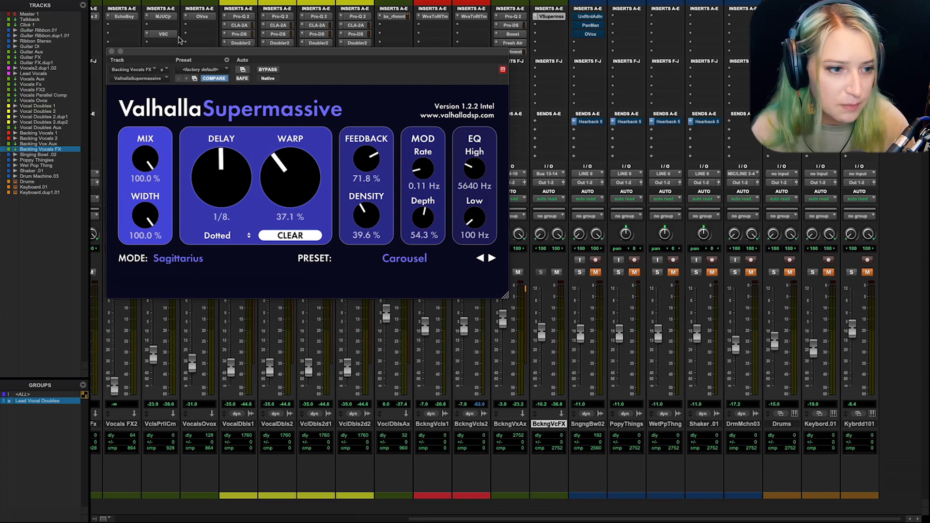
click(111, 51)
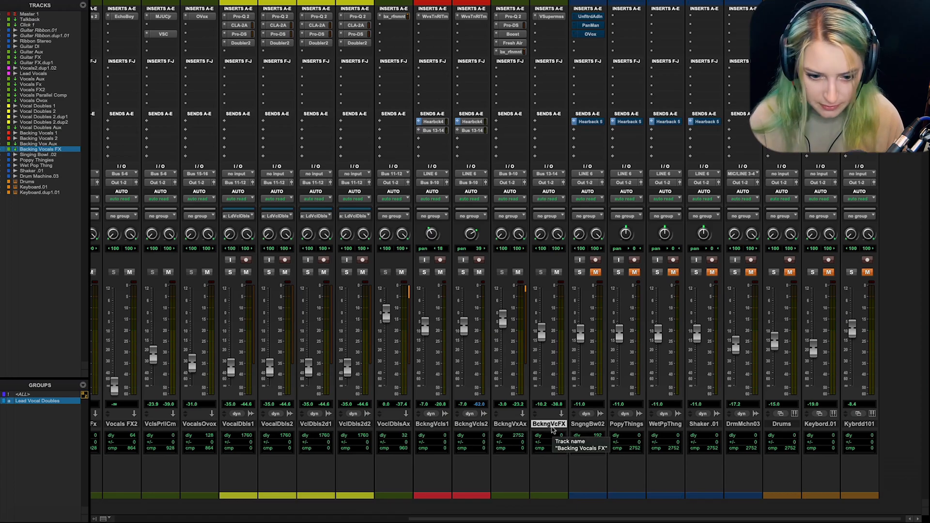
Back in the Edit window, highlight the Bus 13-14 send-level lanes of BackingVocals1 and the 0:45.056 to 1:03.488 send rise on BackingVocals2
key(super+equal)
drag(494, 314, 334, 315)
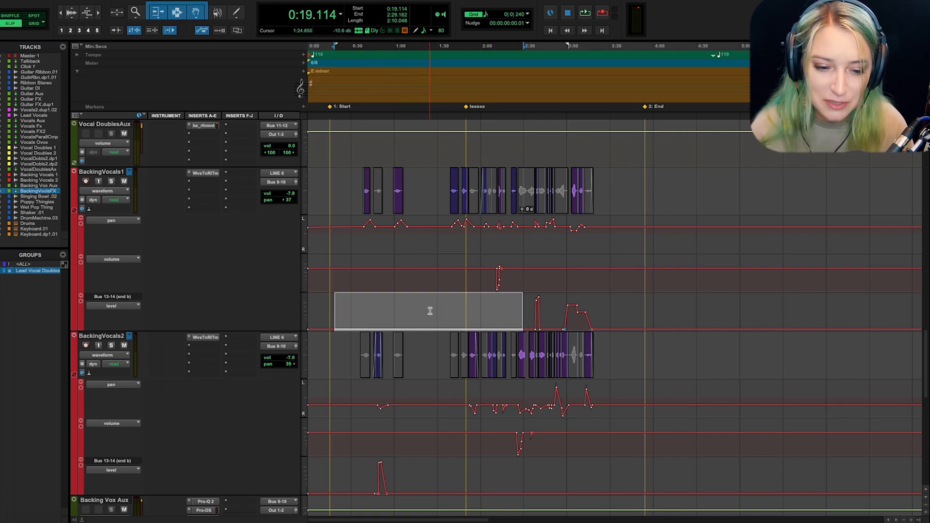
drag(534, 310, 602, 313)
drag(372, 471, 398, 469)
key(shift+slash)
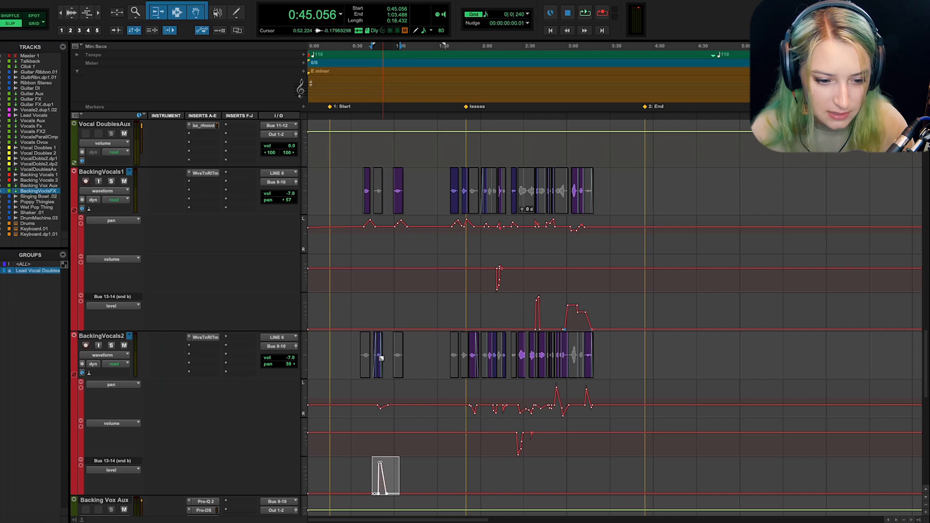
Examine the BackingVocals2 send-level automation closely around 0:49.621, including the vocal clip it affects
key(t)
key(t)
key(t)
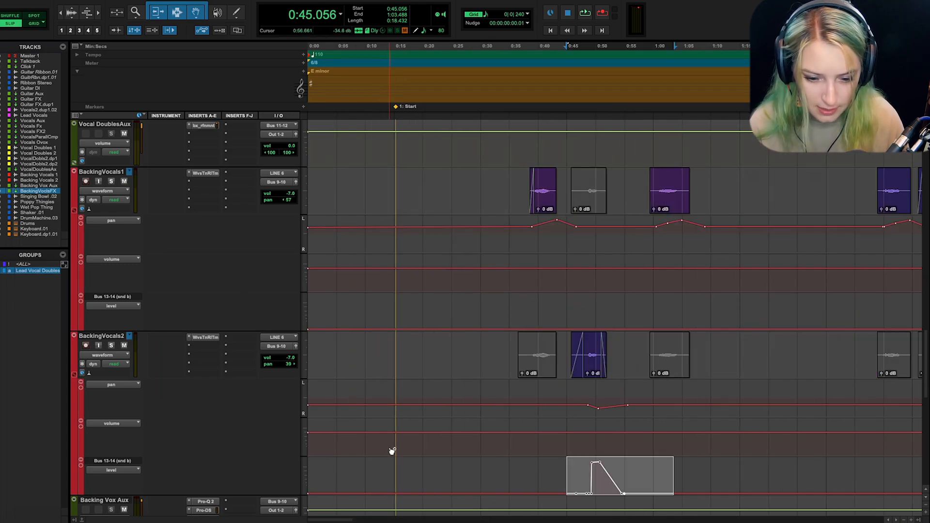
click(667, 478)
key(t)
key(t)
key(t)
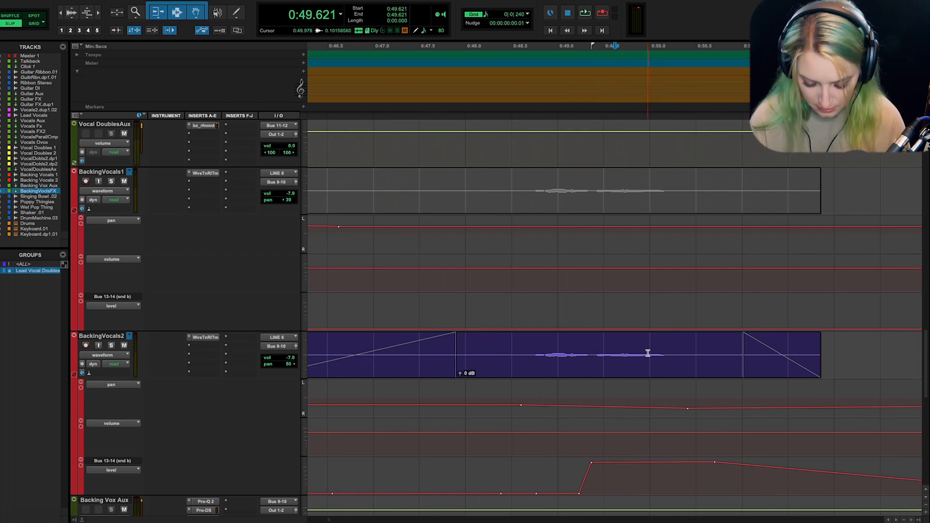
key(r)
key(r)
key(r)
key(r)
key(r)
key(r)
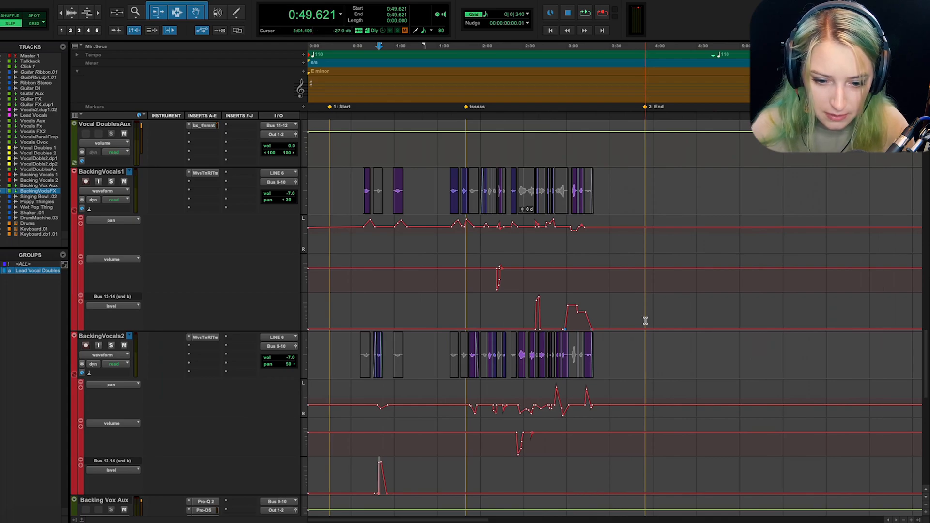
Examine the BackingVocals1 send-level automation near 2:56 alongside the surrounding backing vocal clips
click(564, 309)
key(t)
key(t)
key(t)
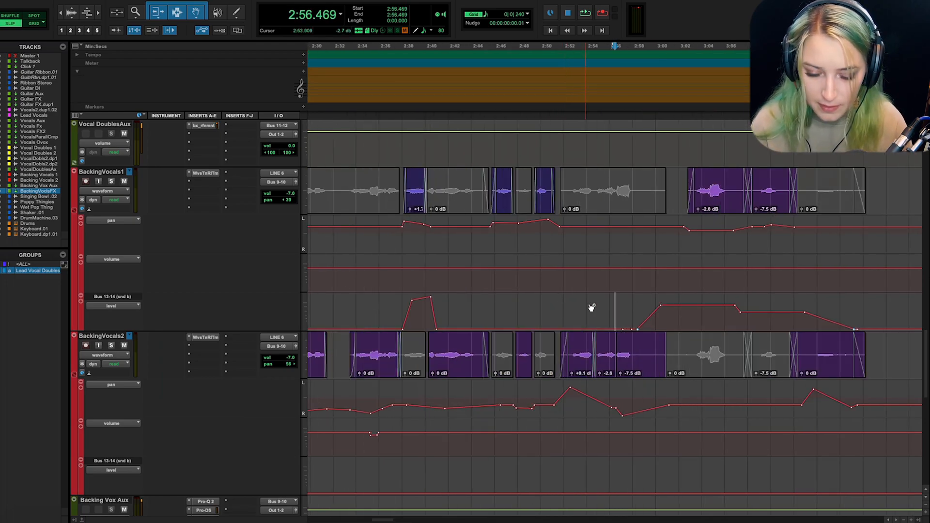
click(617, 313)
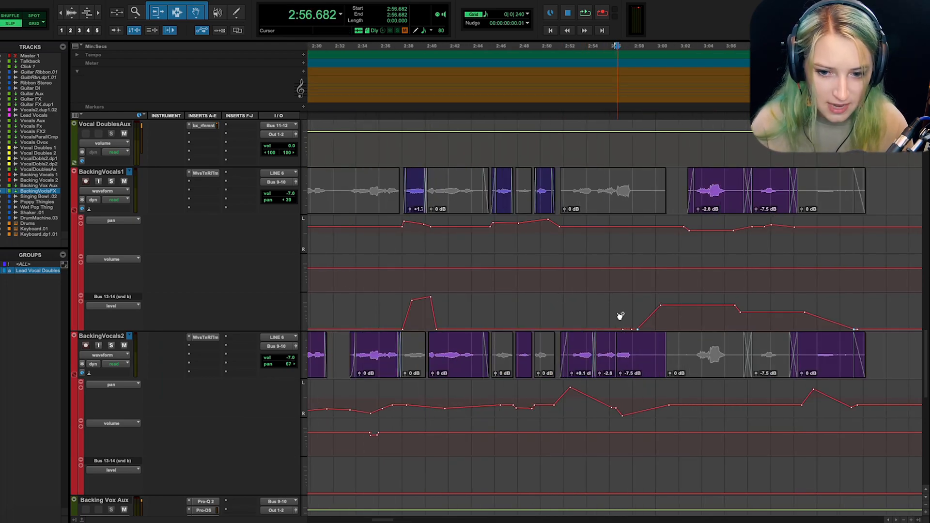
key(r)
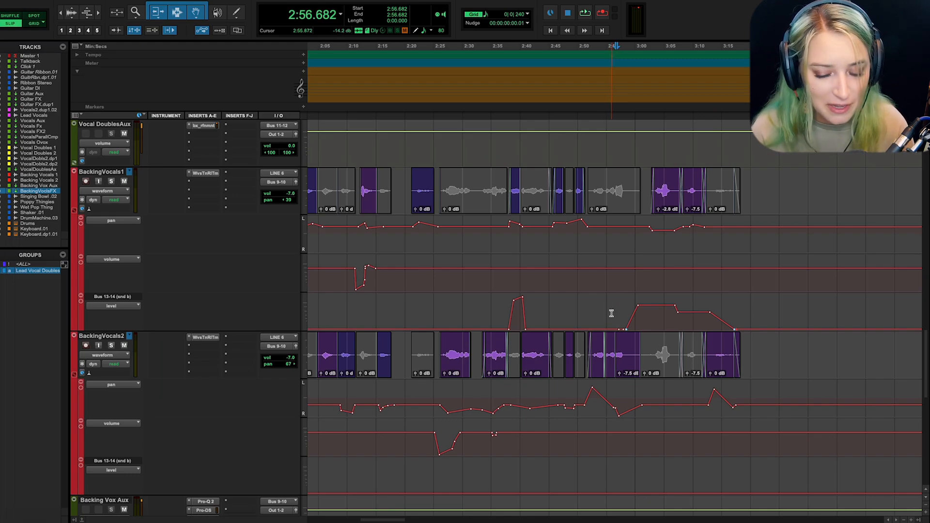
click(611, 314)
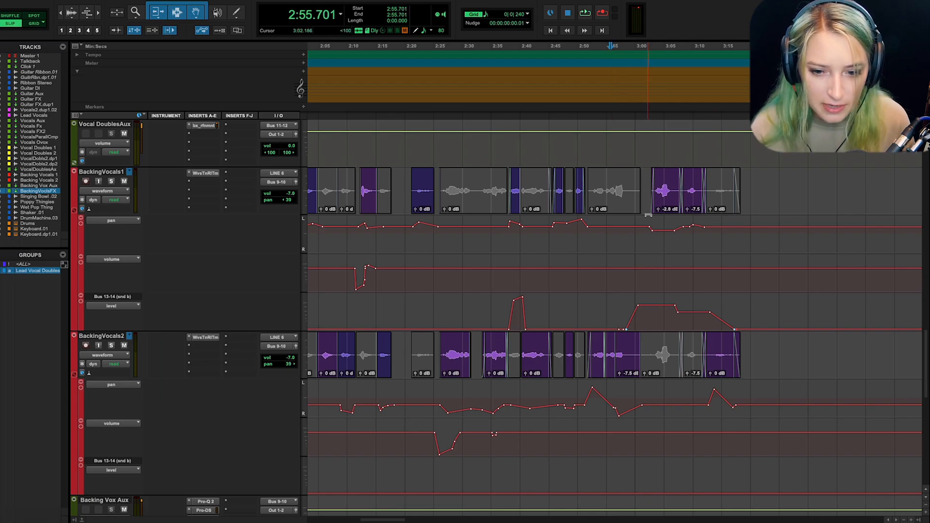
Play the full mix from 2:44.010 through the automated reverb sends on BackingVocals1 to about 3:10
click(543, 312)
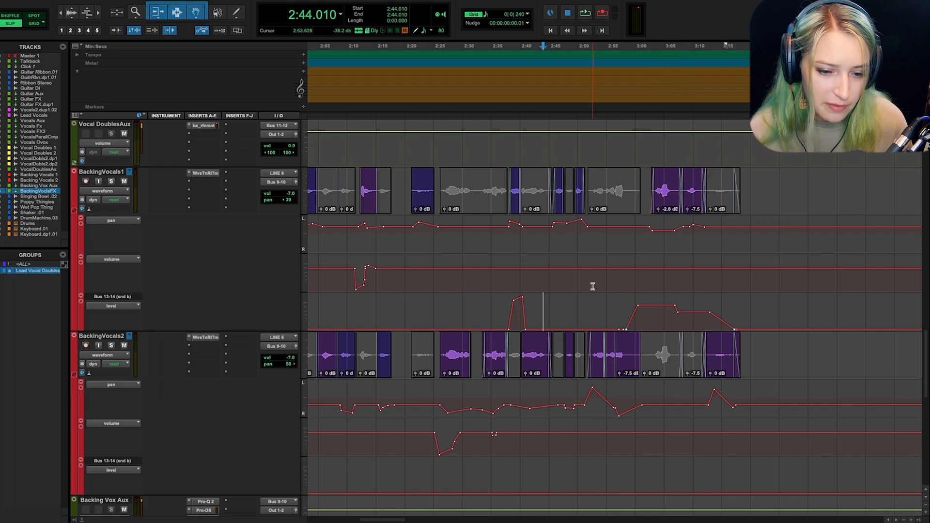
key(space)
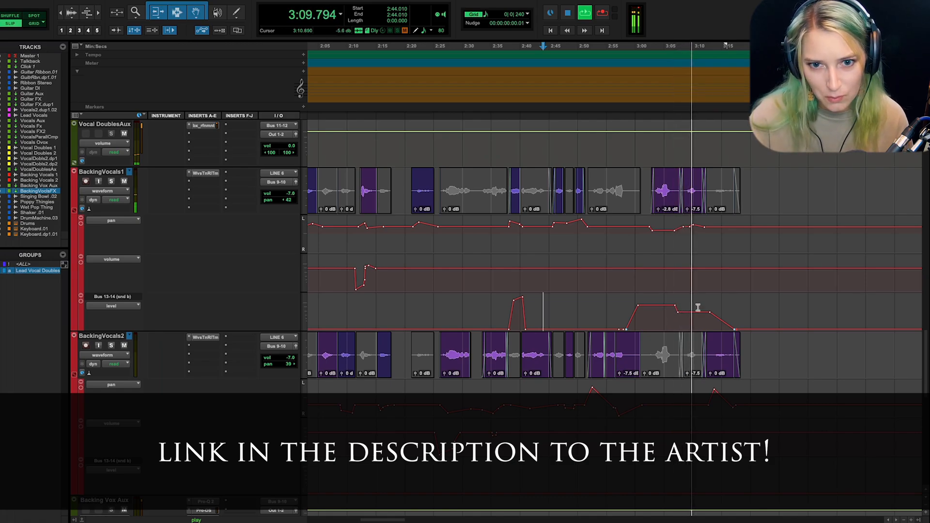
key(space)
Solo BackingVocals1 and play it from 2:56.896 to about 3:14 to hear the automated reverb send alone
click(613, 308)
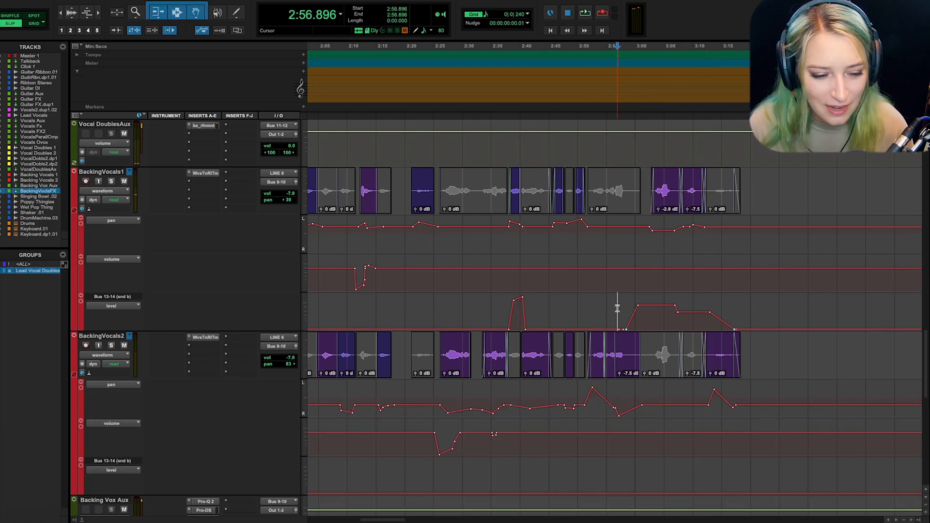
click(112, 181)
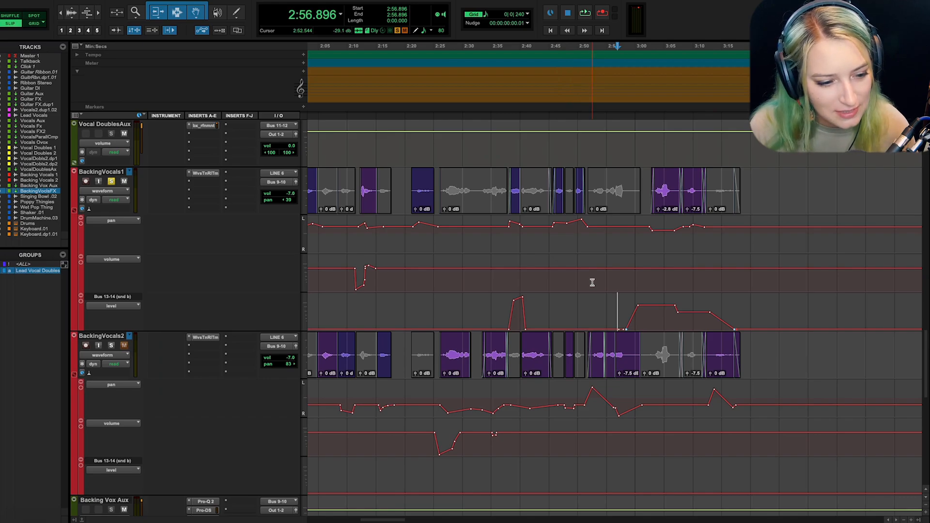
scroll(592, 283, down, 5)
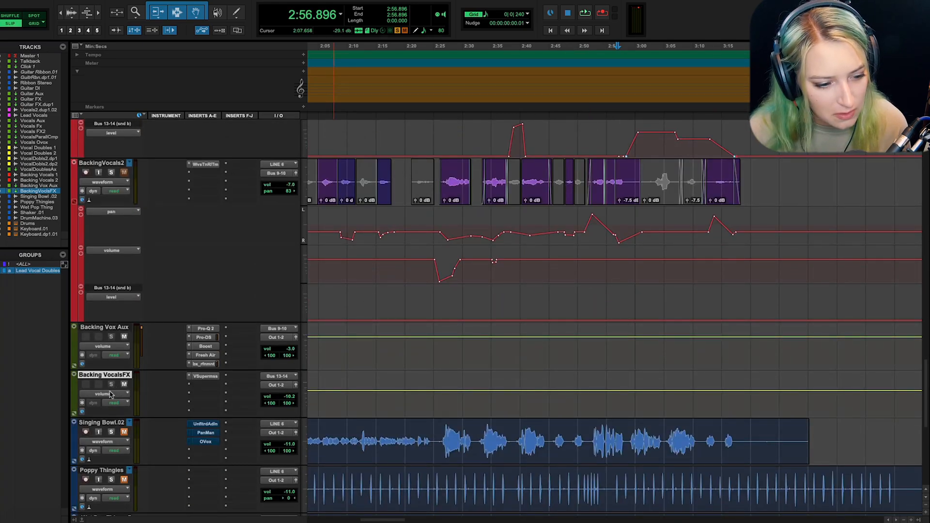
super+click(110, 385)
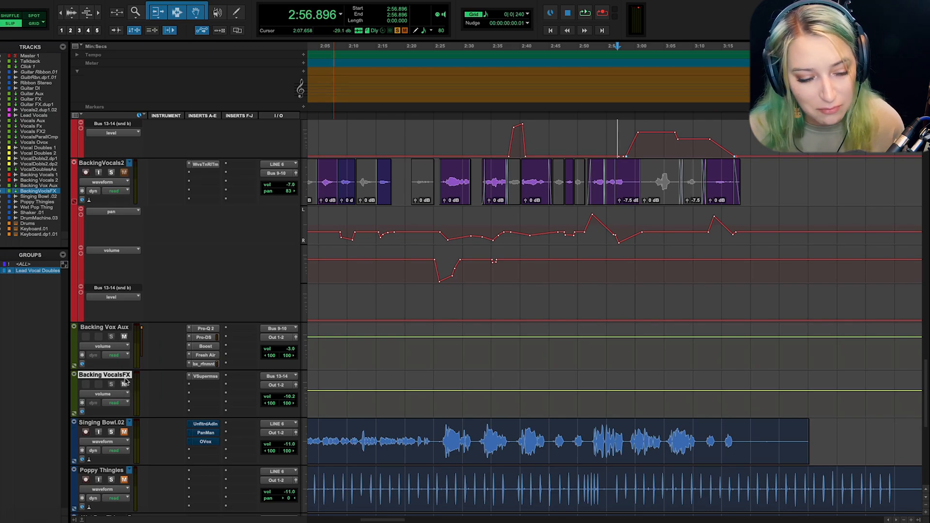
scroll(425, 354, up, 3)
scroll(424, 354, up, 1)
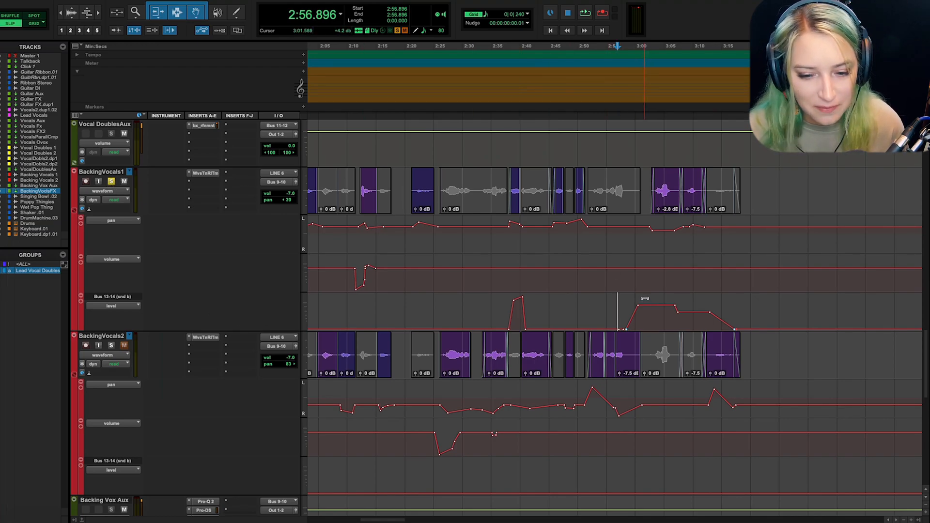
key(space)
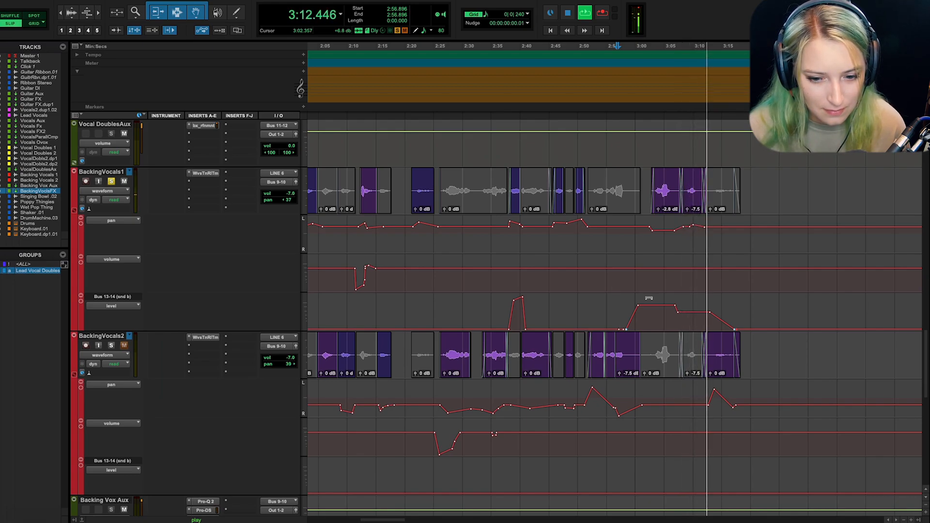
key(space)
Take BackingVocals1 out of solo and play the full mix from 2:58.005 through the automated send section
click(624, 308)
click(111, 181)
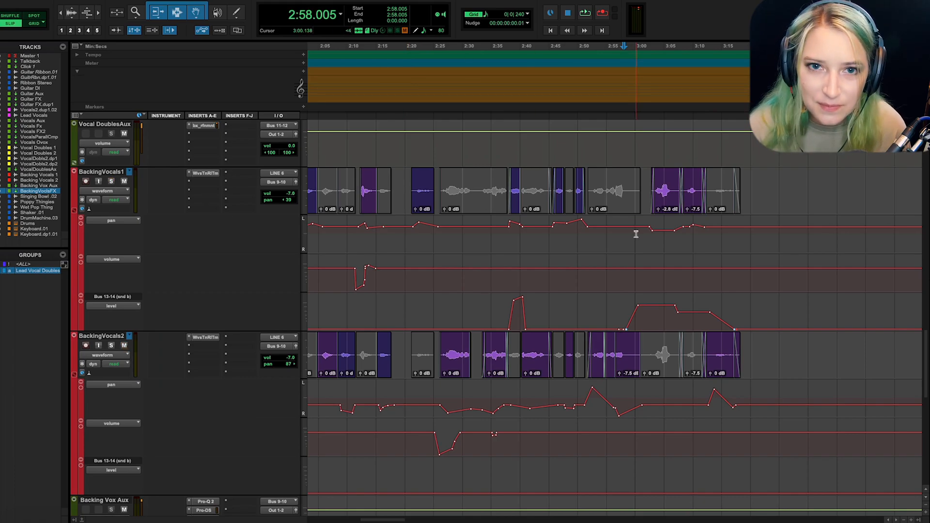
key(space)
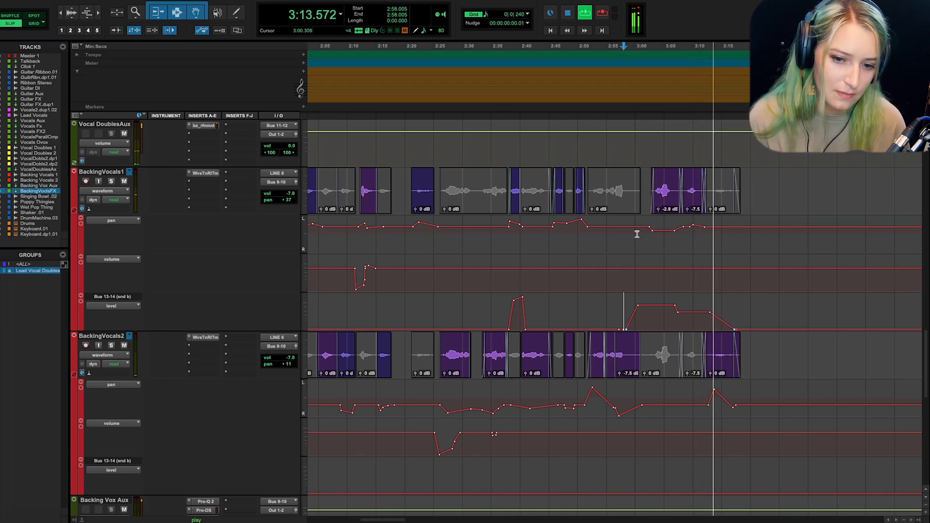
key(space)
click(616, 305)
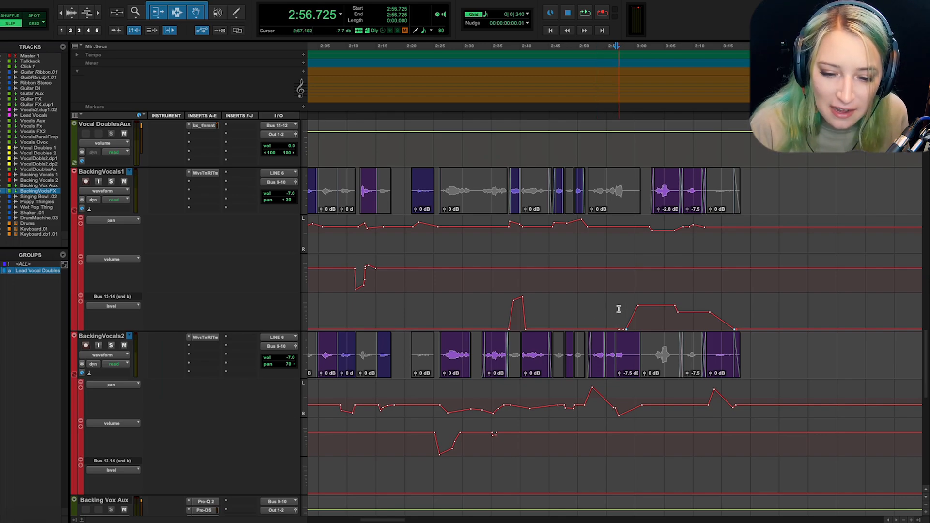
click(620, 309)
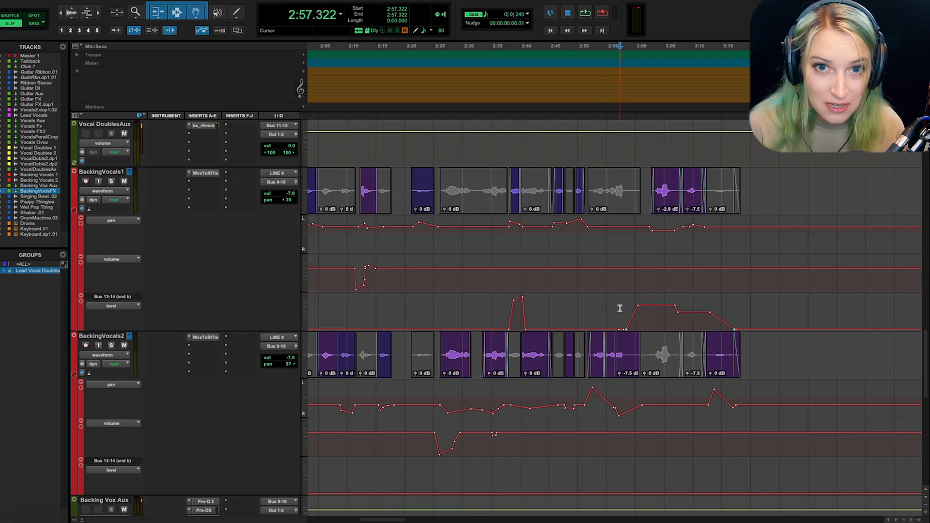